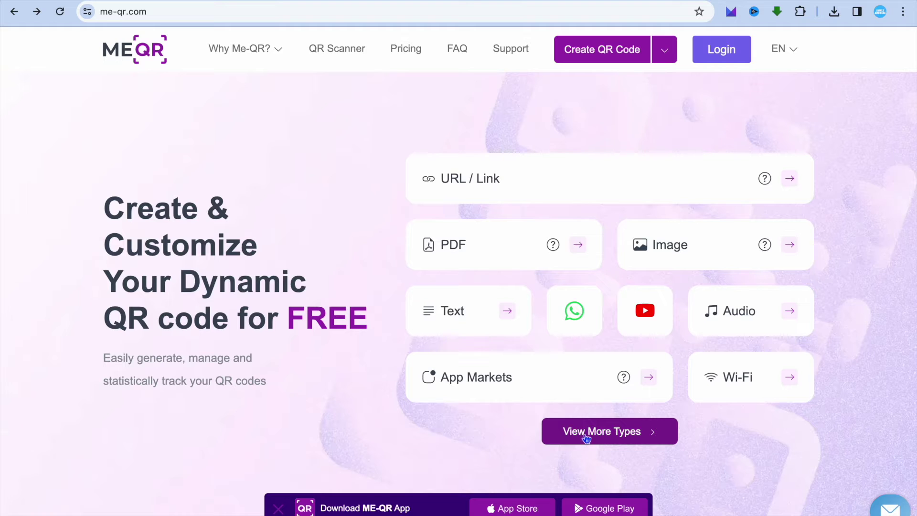
Step: Choose the List of Links QR code type from the expanded Choose Type list
click(612, 430)
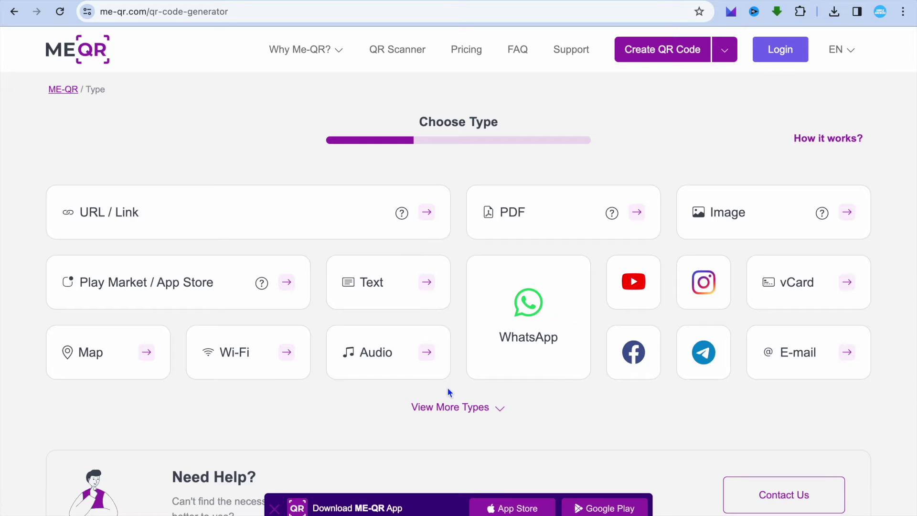
click(463, 414)
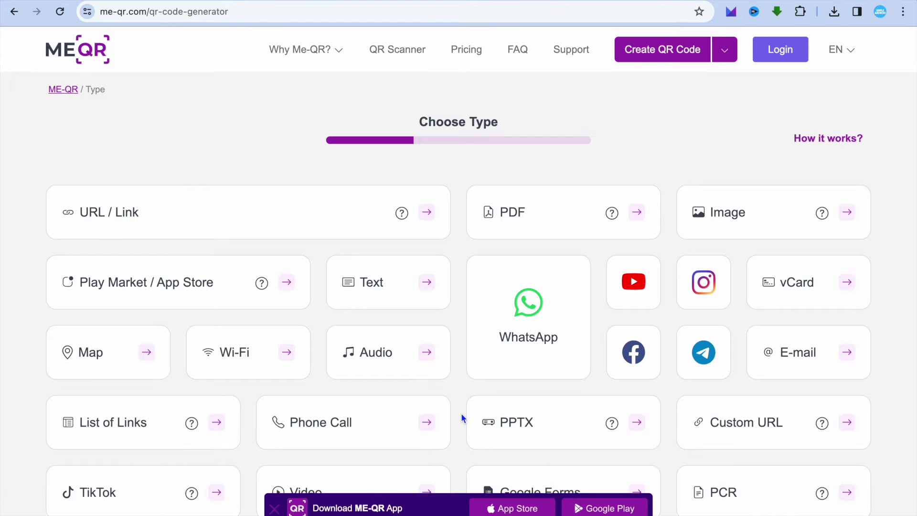
scroll(464, 416, down, 2)
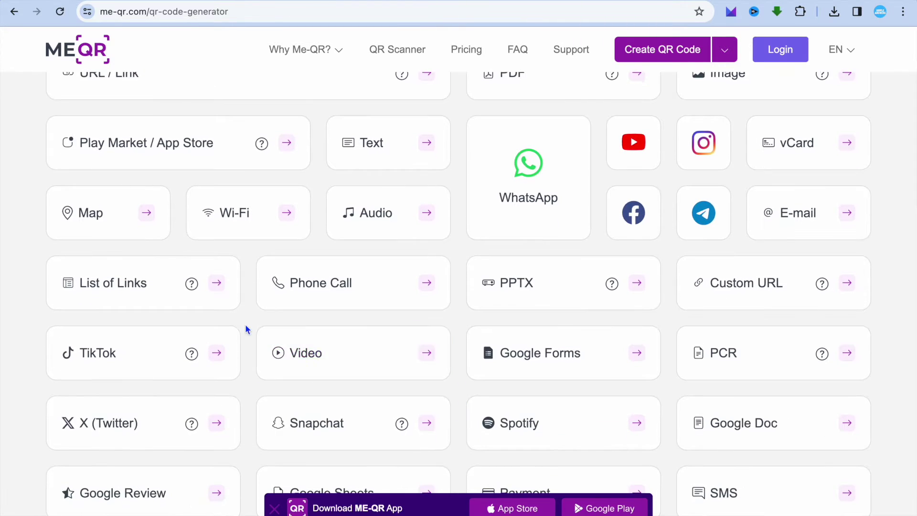
click(149, 288)
scroll(230, 312, down, 3)
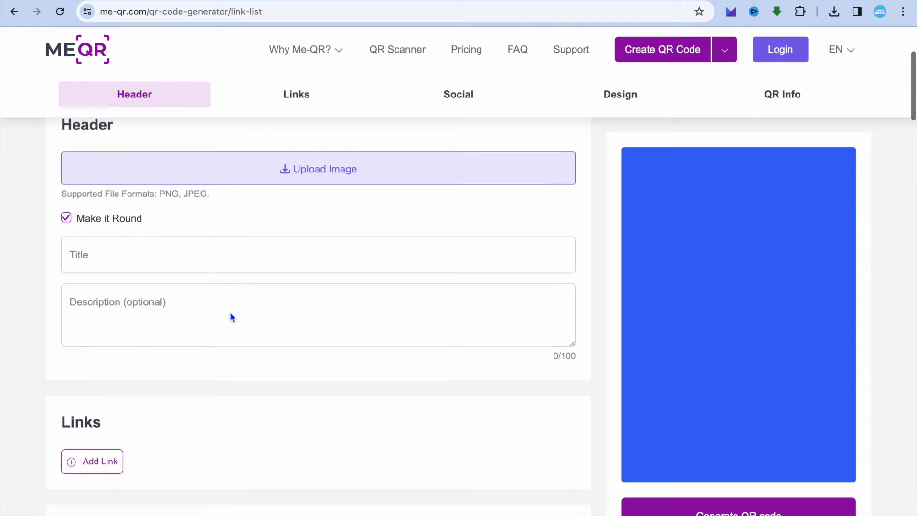
scroll(229, 312, up, 1)
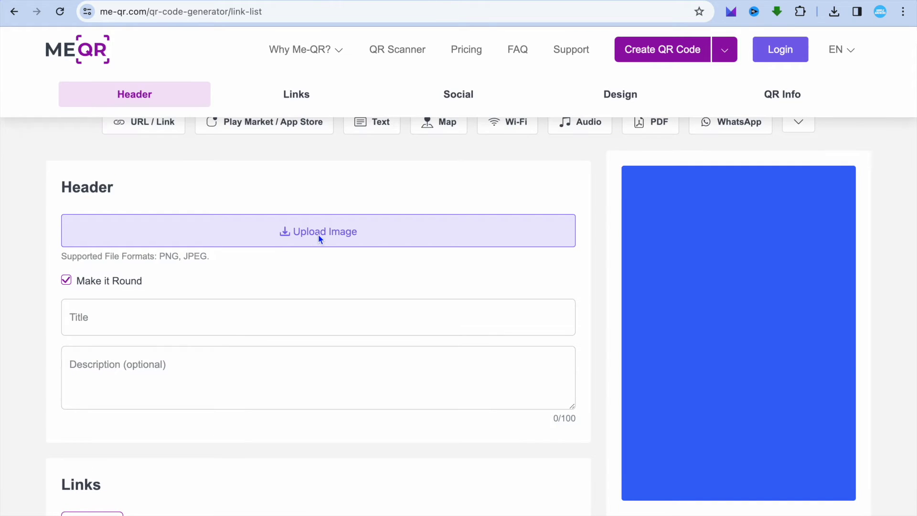
Step: Upload the Make Me Smile T-shirt PNG from Downloads as the header image
click(319, 231)
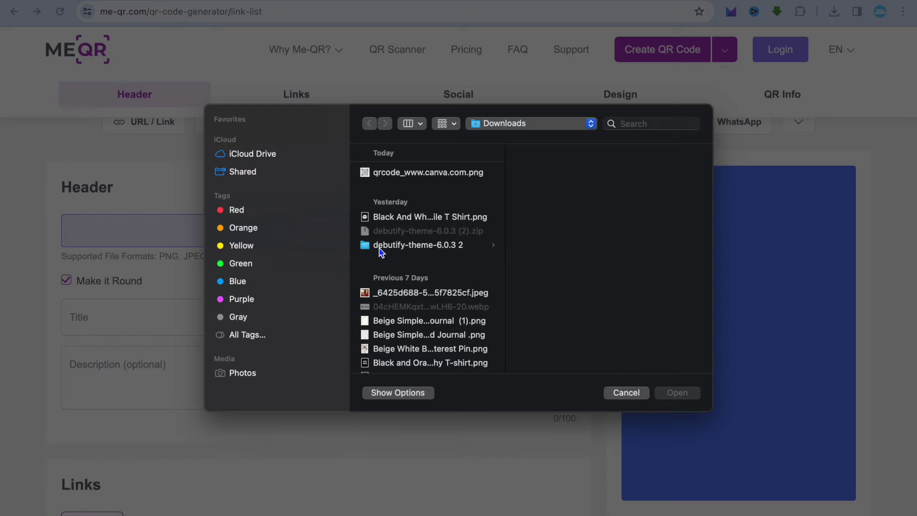
click(436, 216)
click(677, 393)
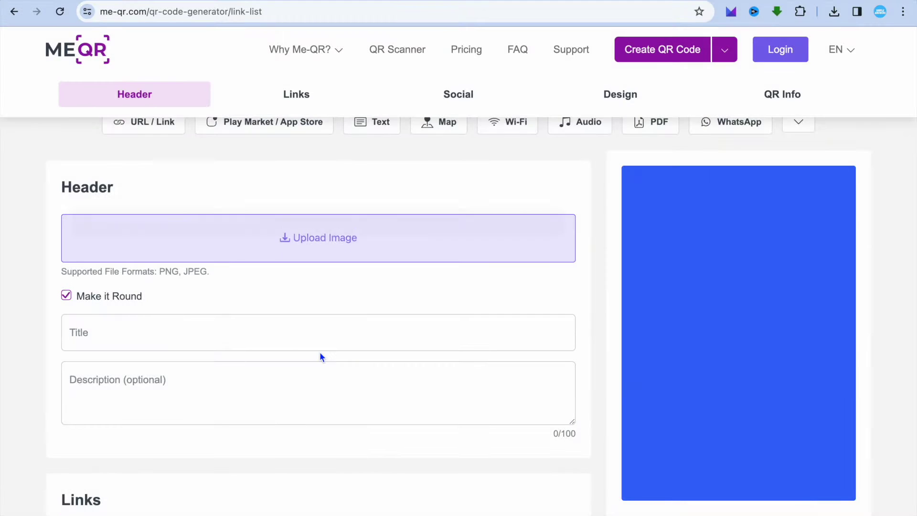
scroll(249, 339, down, 3)
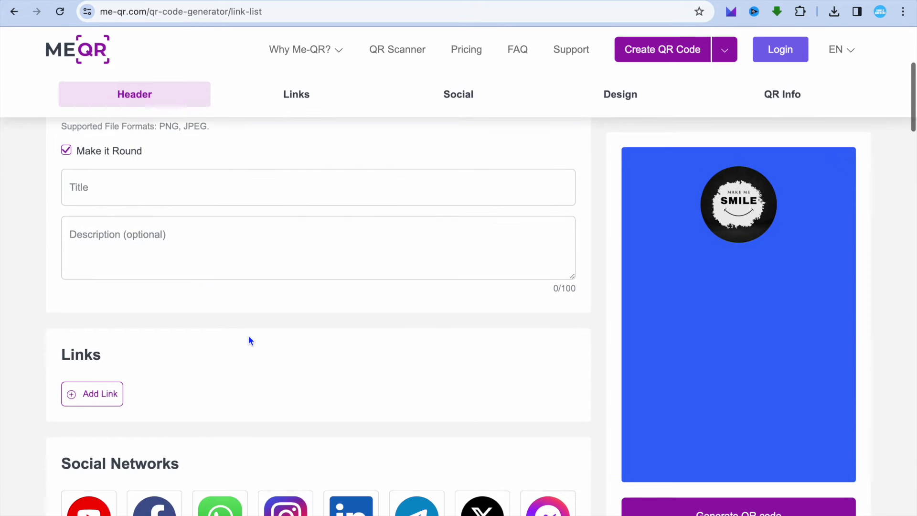
scroll(249, 340, down, 1)
scroll(249, 340, down, 2)
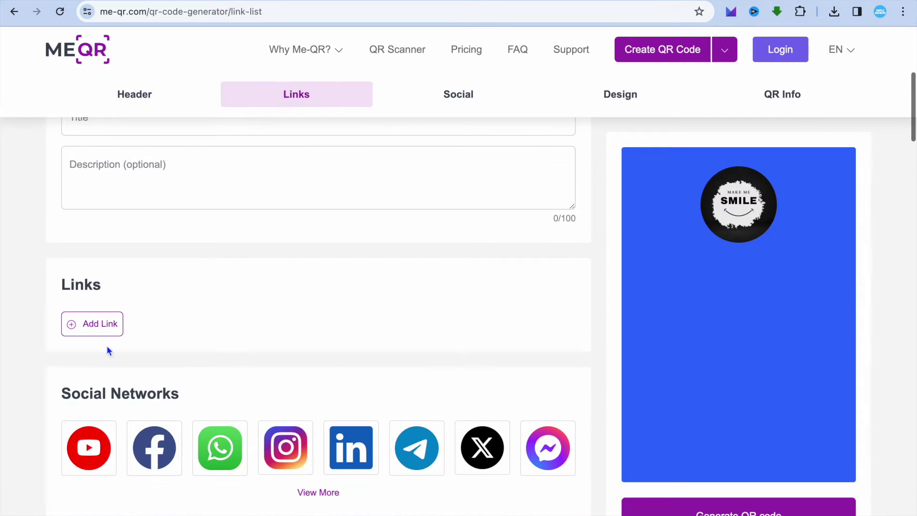
click(98, 327)
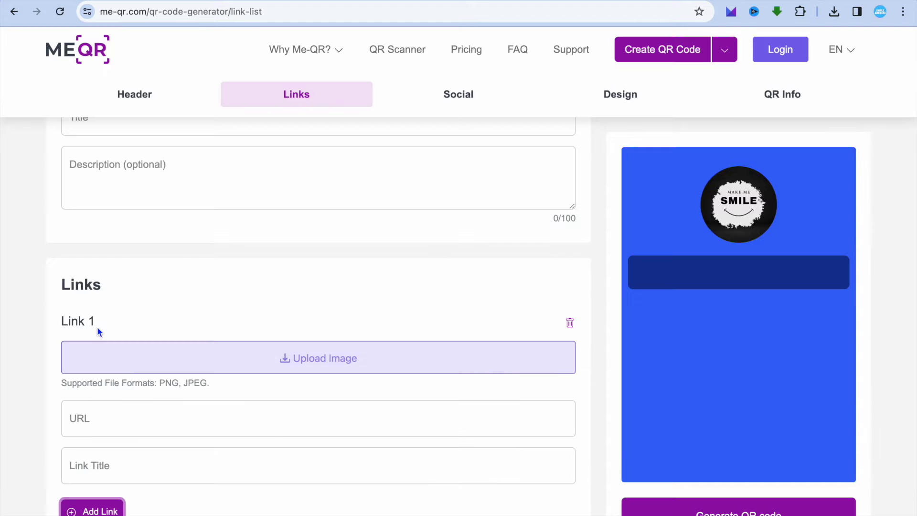
scroll(171, 418, down, 2)
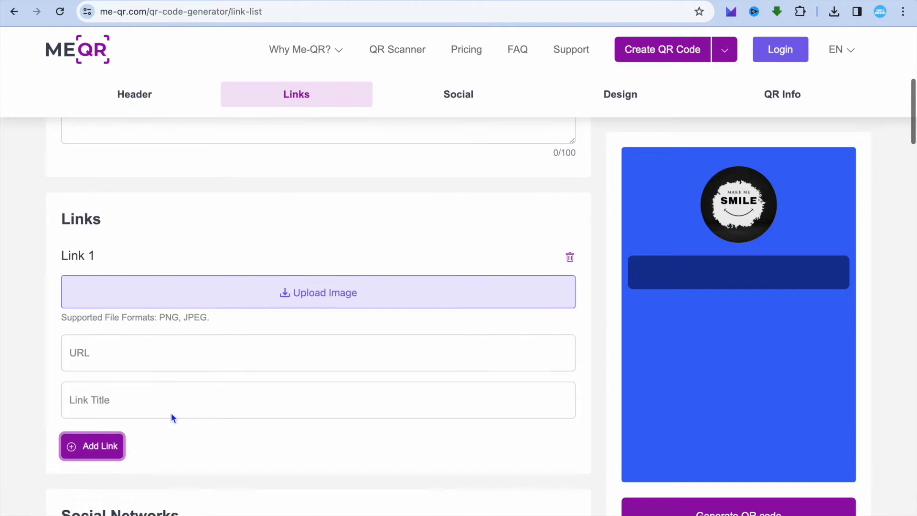
click(169, 325)
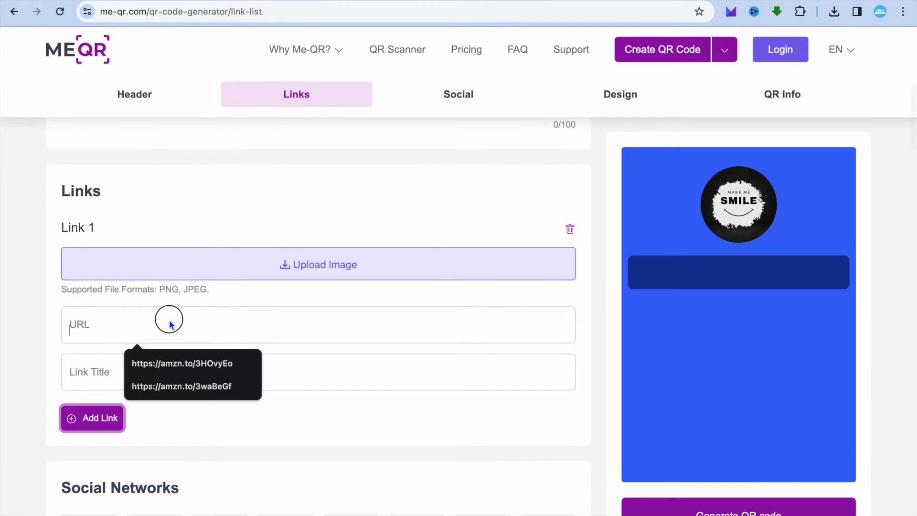
click(181, 363)
click(158, 373)
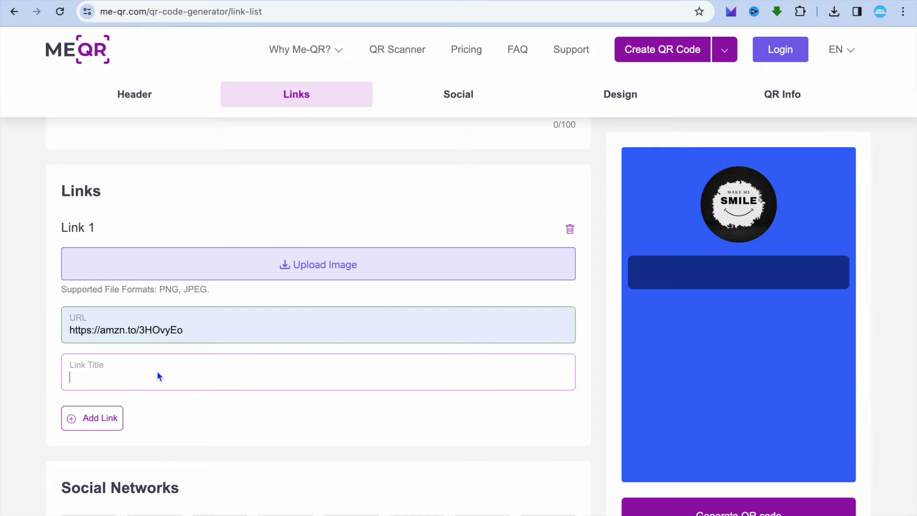
text(amaz)
text(on)
click(92, 418)
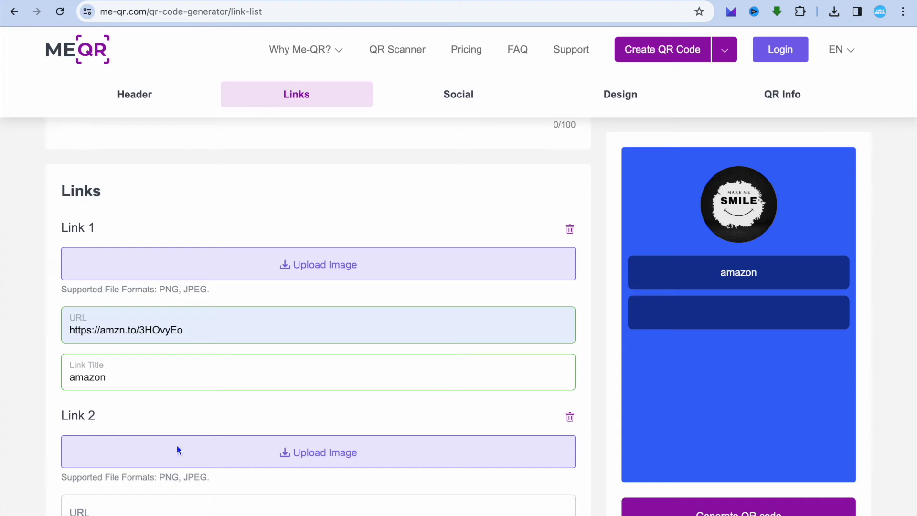
scroll(206, 498, down, 3)
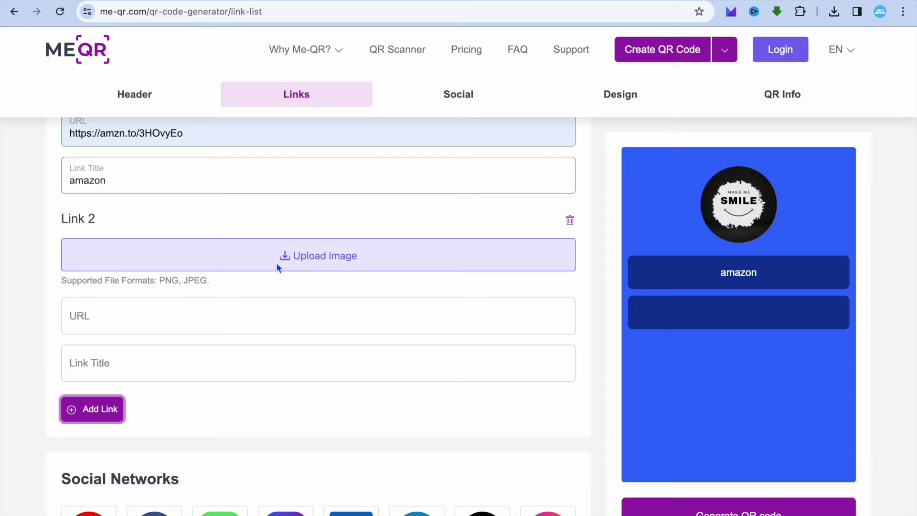
click(216, 315)
click(203, 378)
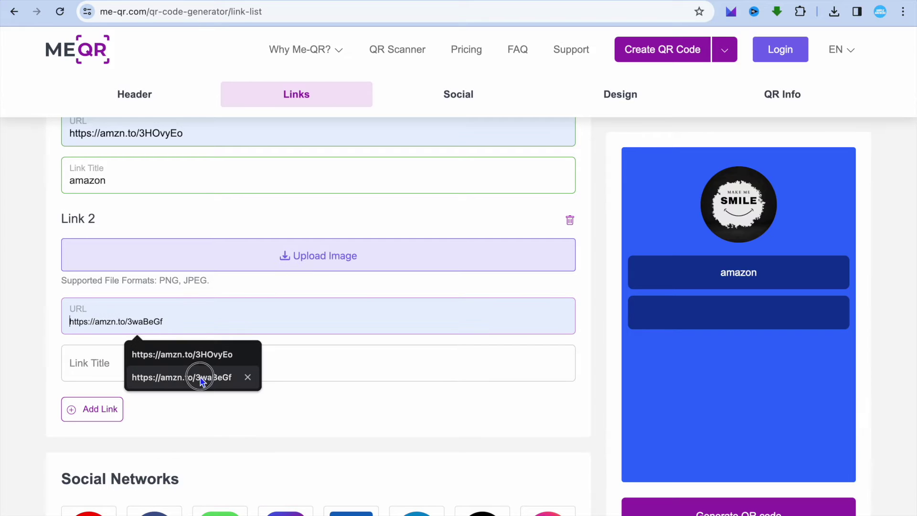
click(197, 365)
text(te)
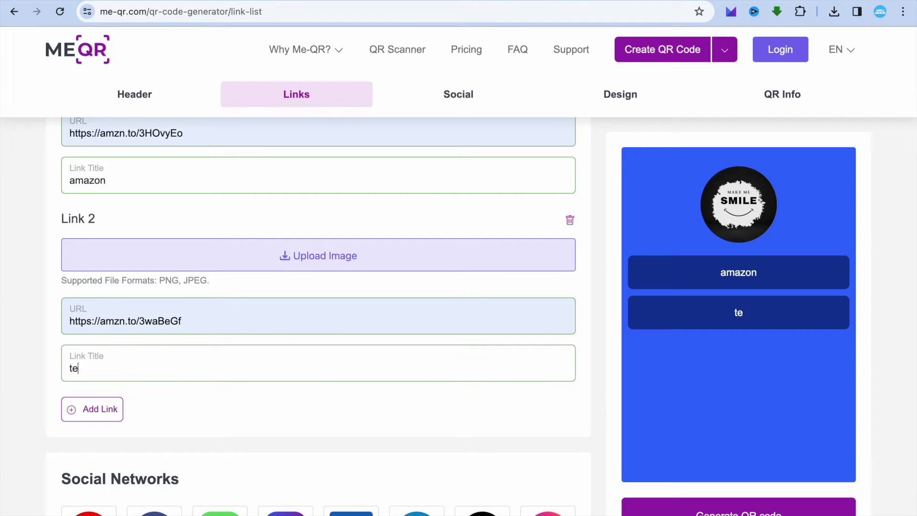
text(st)
scroll(160, 415, down, 3)
scroll(160, 414, down, 3)
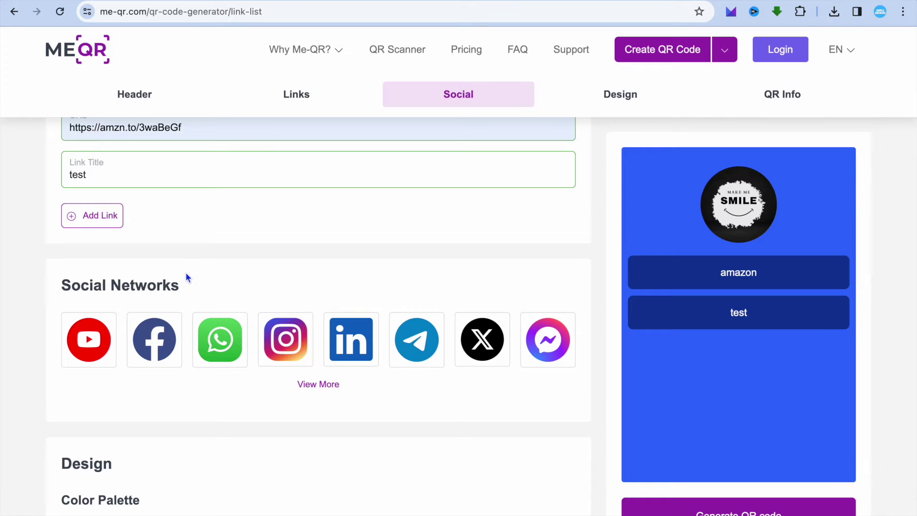
scroll(185, 272, down, 3)
scroll(186, 272, down, 2)
scroll(186, 272, up, 2)
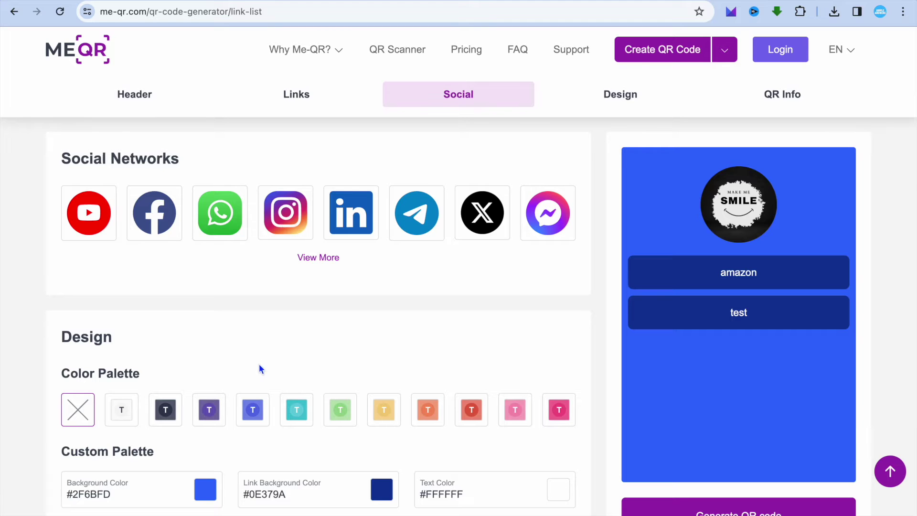
scroll(259, 363, down, 3)
scroll(259, 363, down, 2)
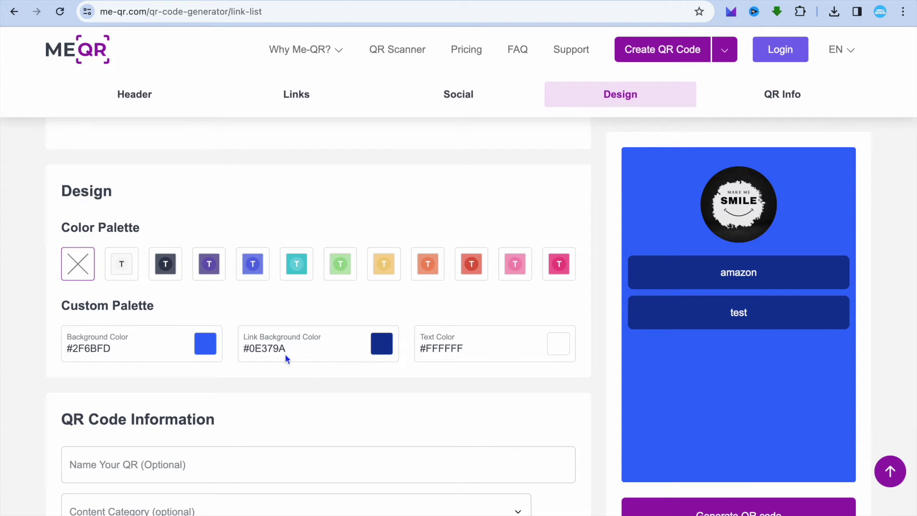
Step: Set the Design background colour to yellow #E5FD30 using the hue bar
click(205, 343)
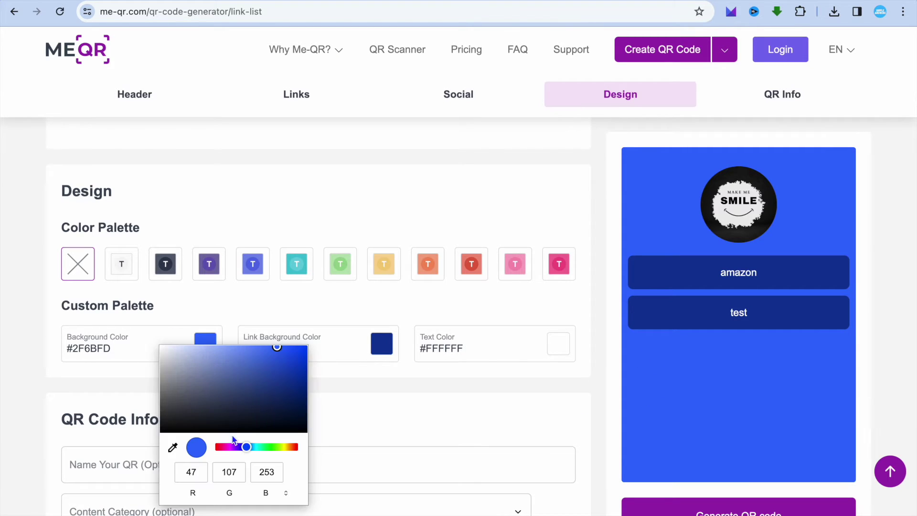
click(271, 447)
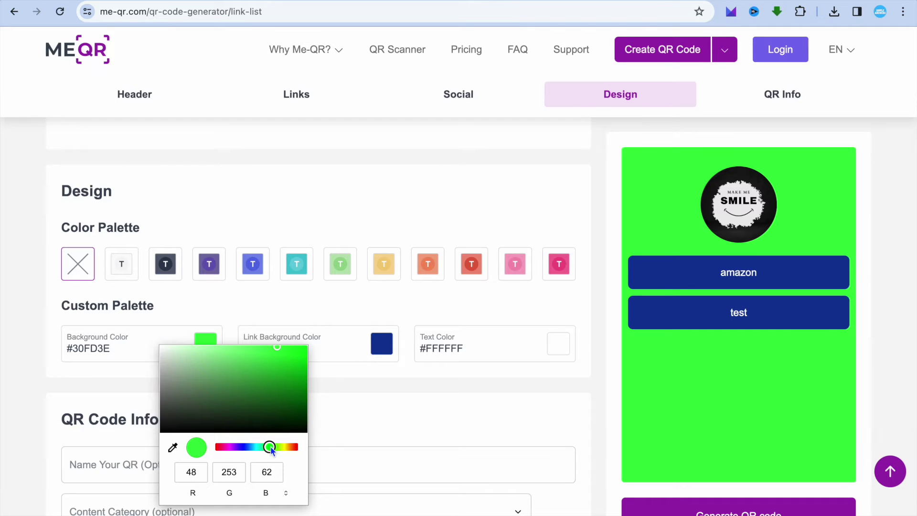
click(282, 448)
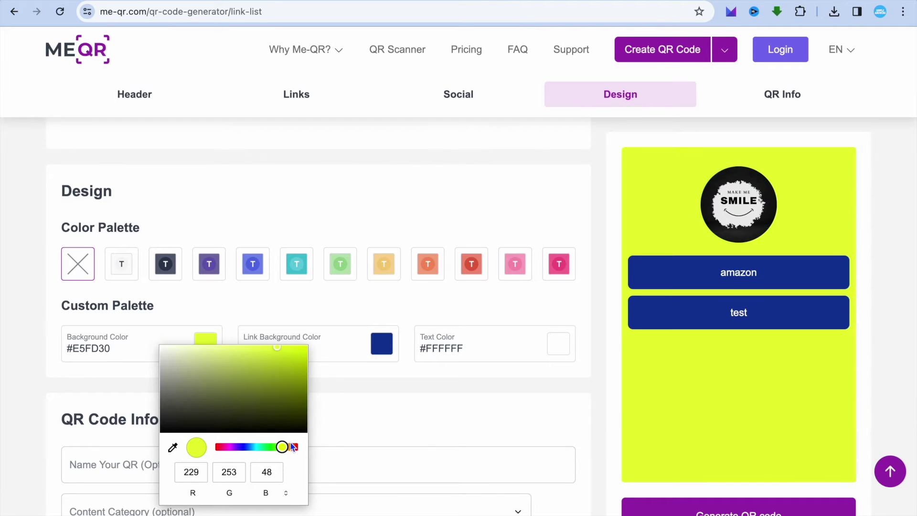
click(373, 306)
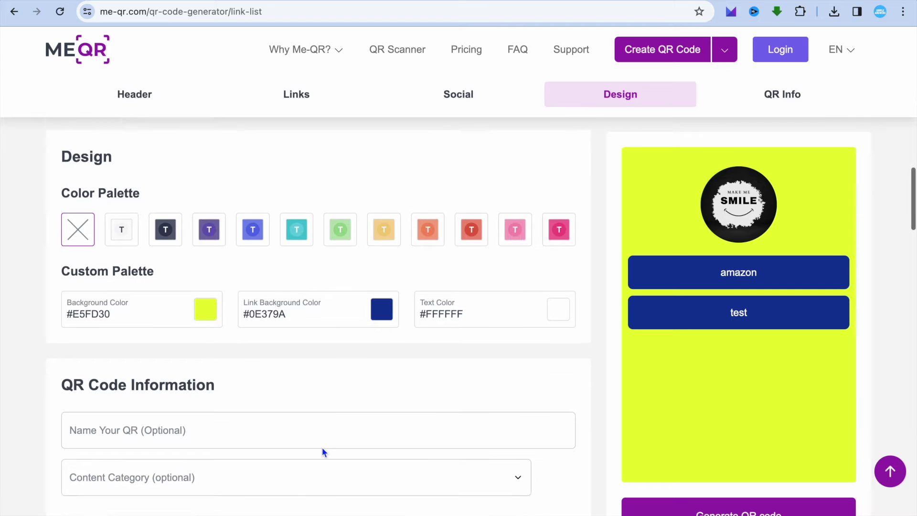
scroll(322, 447, down, 5)
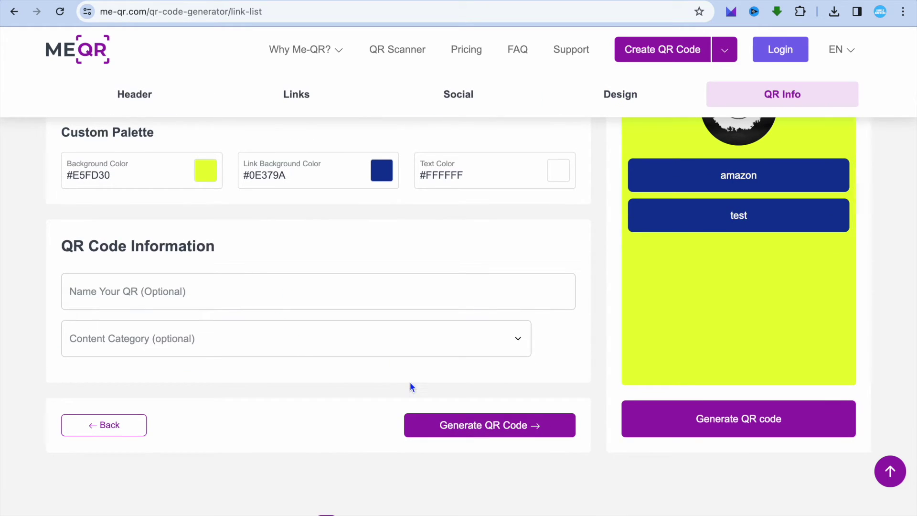
Step: Fill the required Title with 'first qrcode' and generate the QR code
click(494, 428)
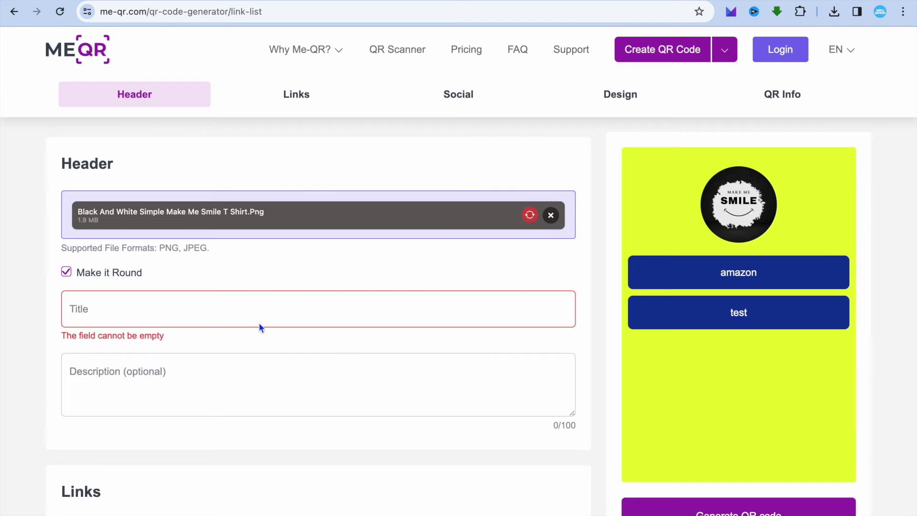
click(260, 323)
text(firs)
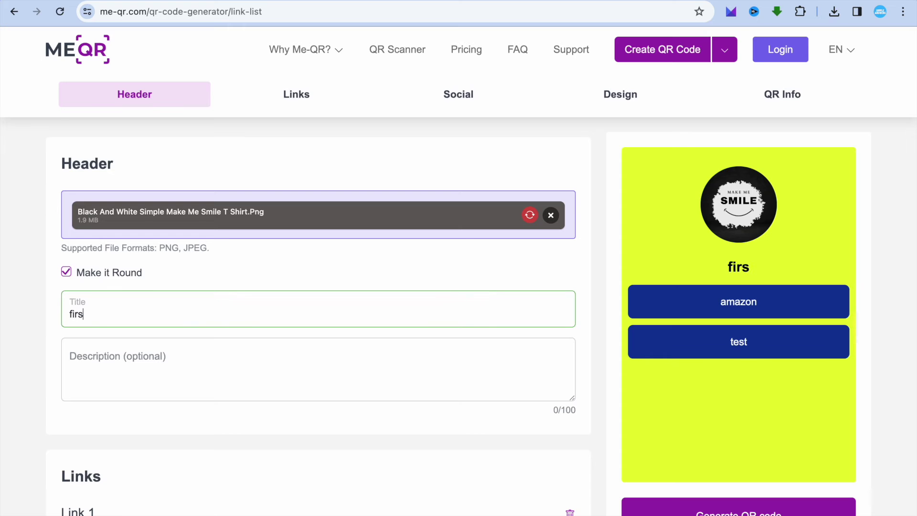
text(t qr)
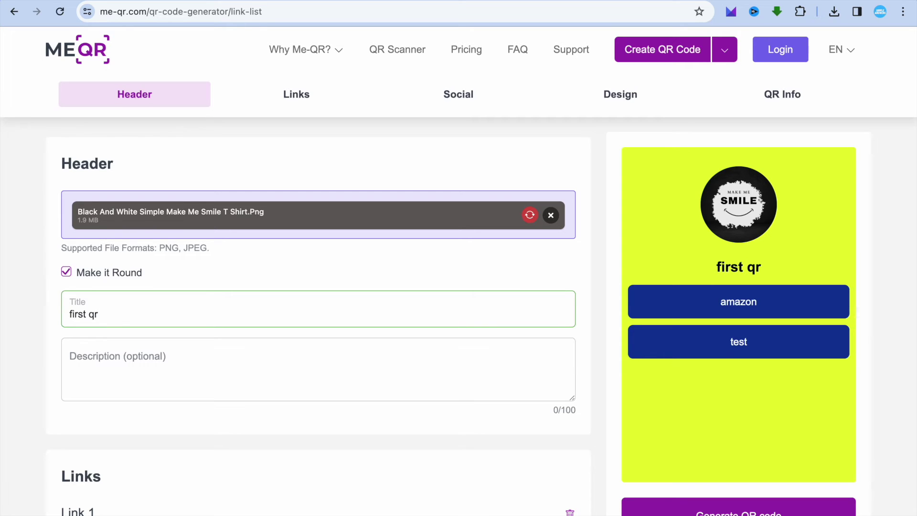
text(code)
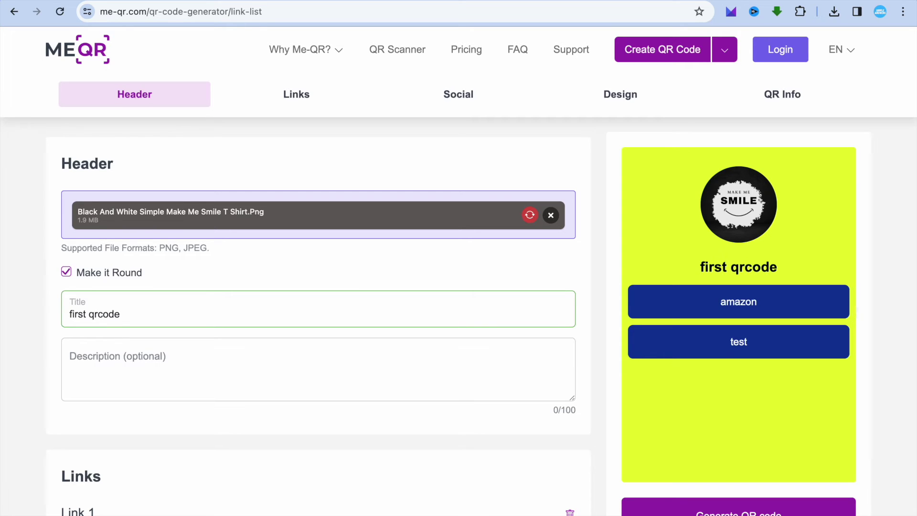
click(738, 508)
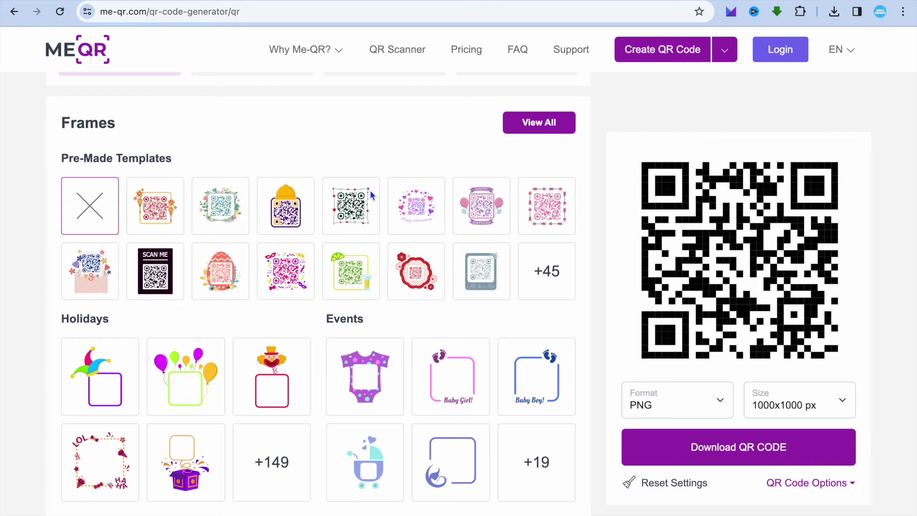
Step: Apply the SCAN ME pre-made frame template, with SCAN ME text in Tahoma
click(153, 275)
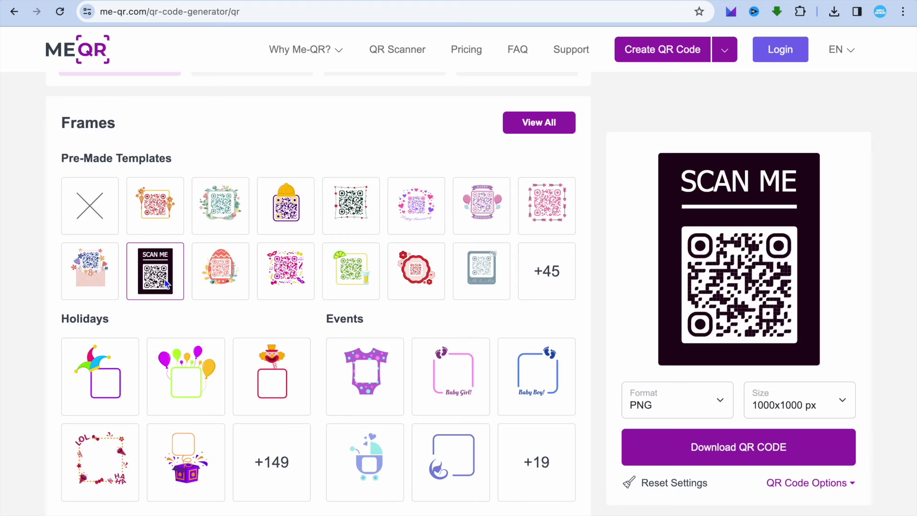
scroll(167, 283, down, 3)
scroll(168, 283, down, 2)
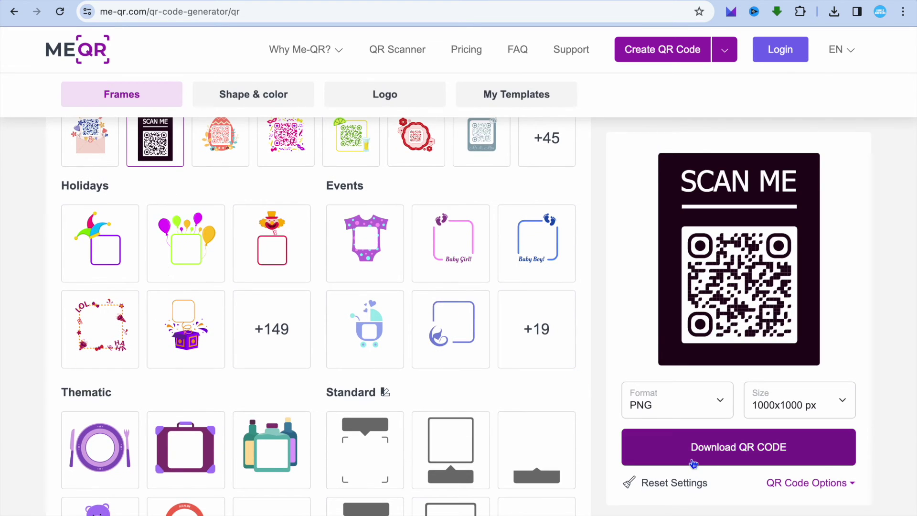
scroll(482, 417, down, 3)
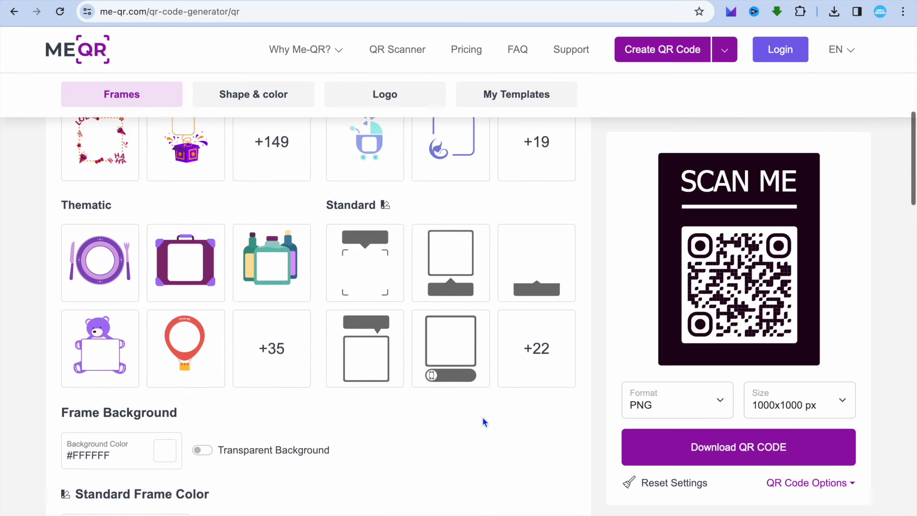
scroll(482, 417, down, 2)
scroll(482, 417, down, 3)
scroll(483, 417, down, 3)
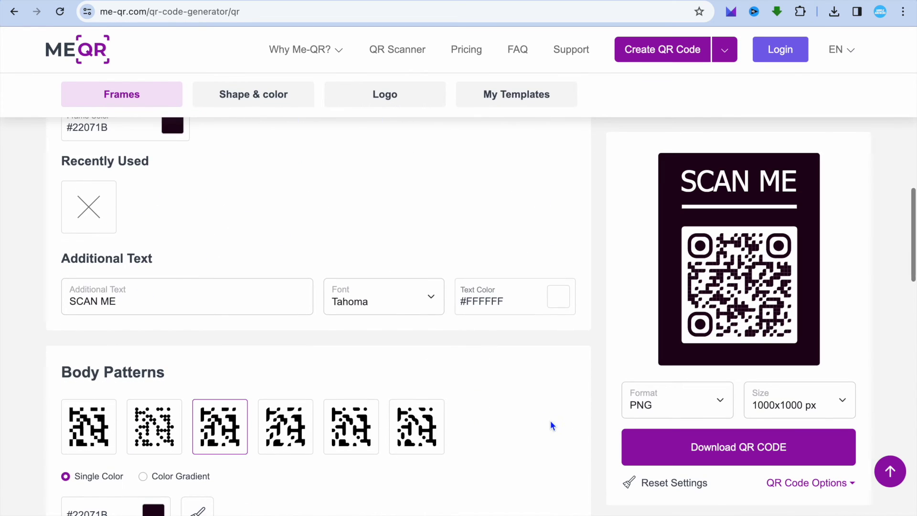
Step: Download the framed QR code as a 1000x1000 PNG and close the success dialog
click(659, 452)
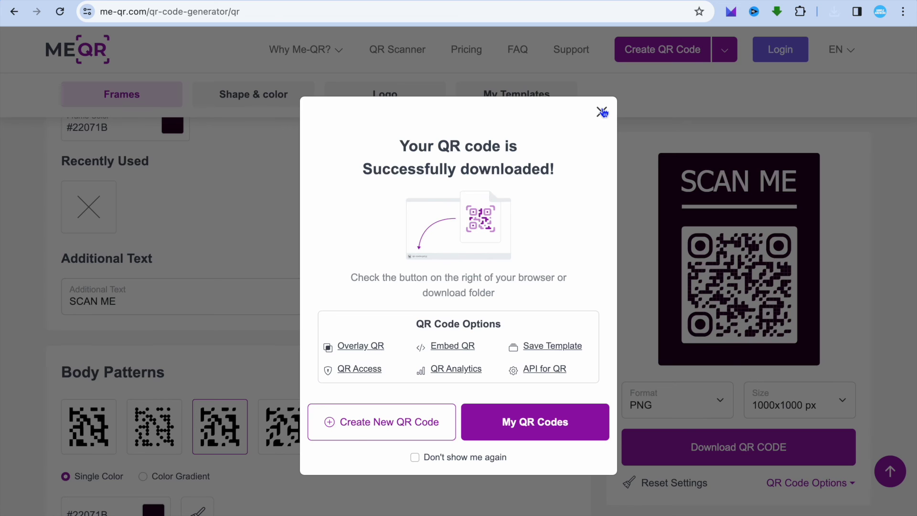
click(603, 112)
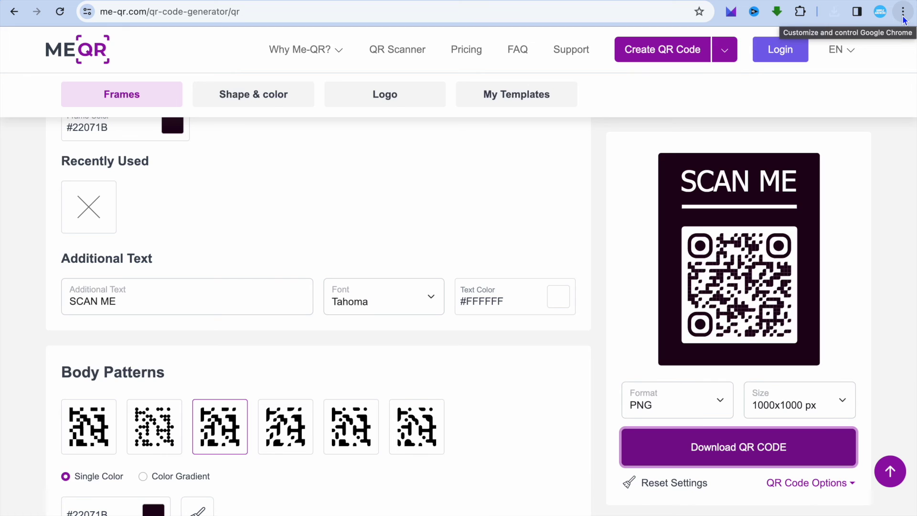
click(903, 11)
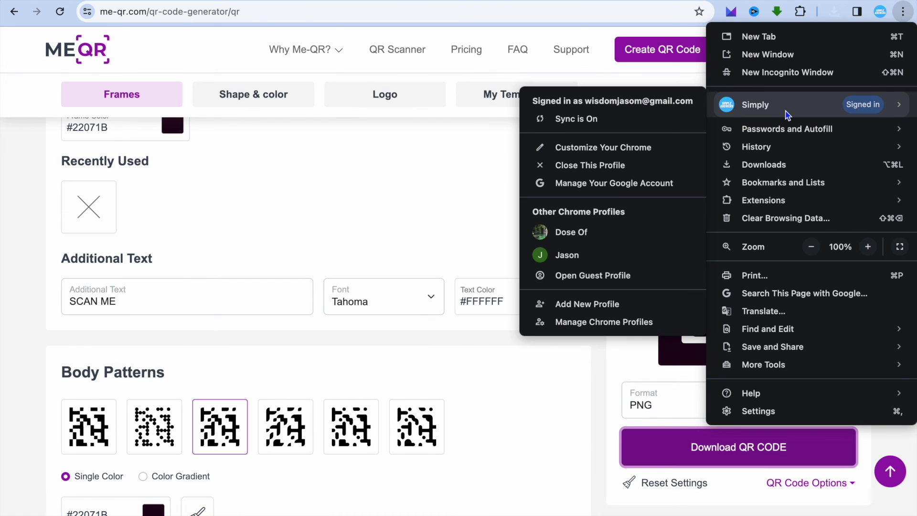
Step: Open the newly downloaded qrcode PNG from Chrome's Downloads list
click(763, 165)
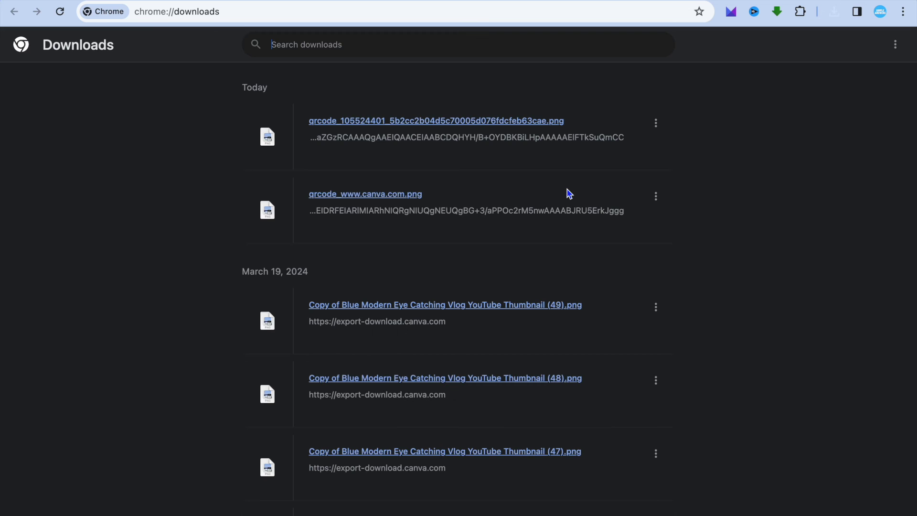
click(518, 122)
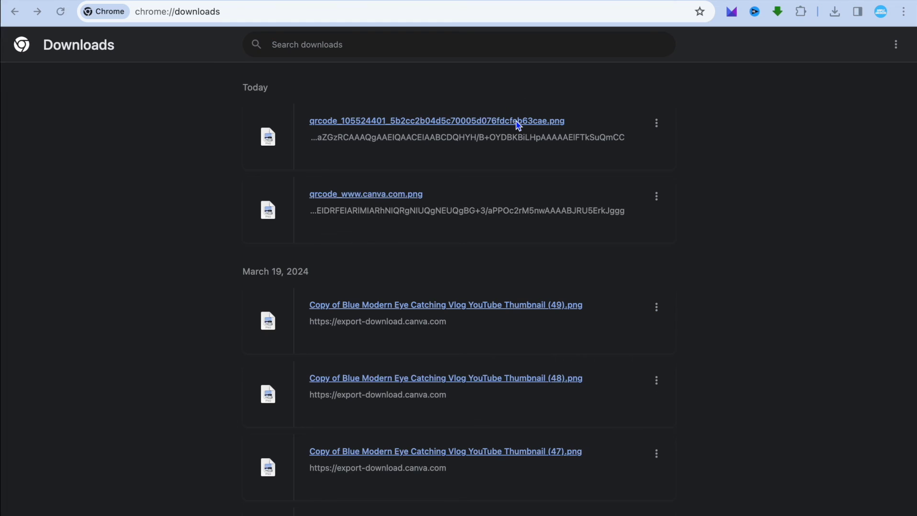